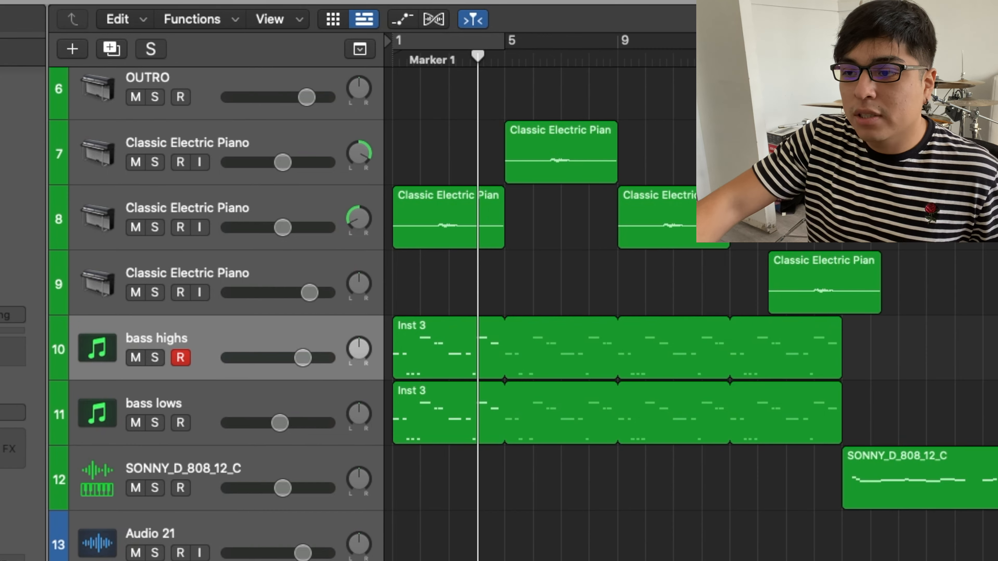
# - Create one new software instrument track below the bass highs track
pyautogui.click(73, 49)
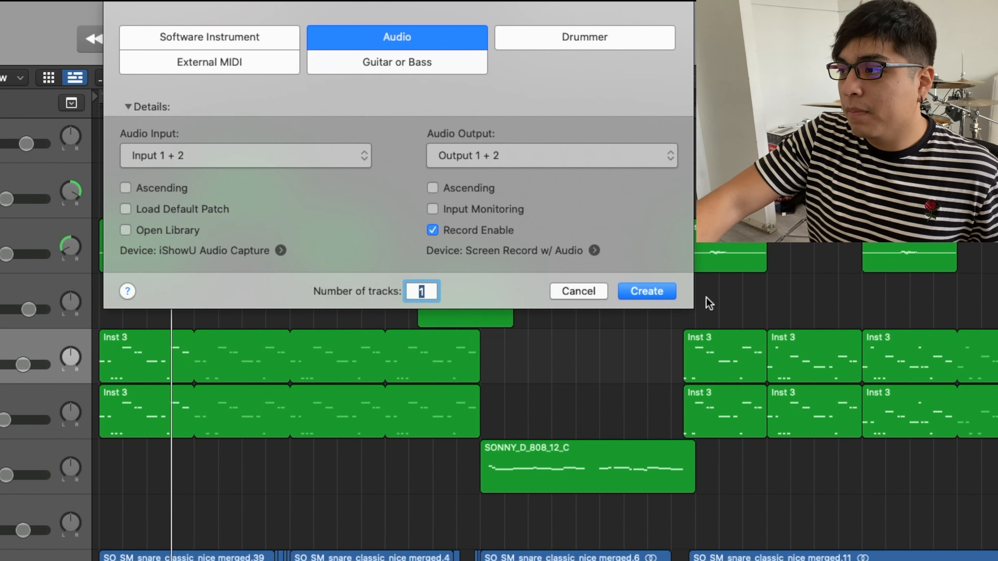
pyautogui.click(268, 43)
pyautogui.press('Return')
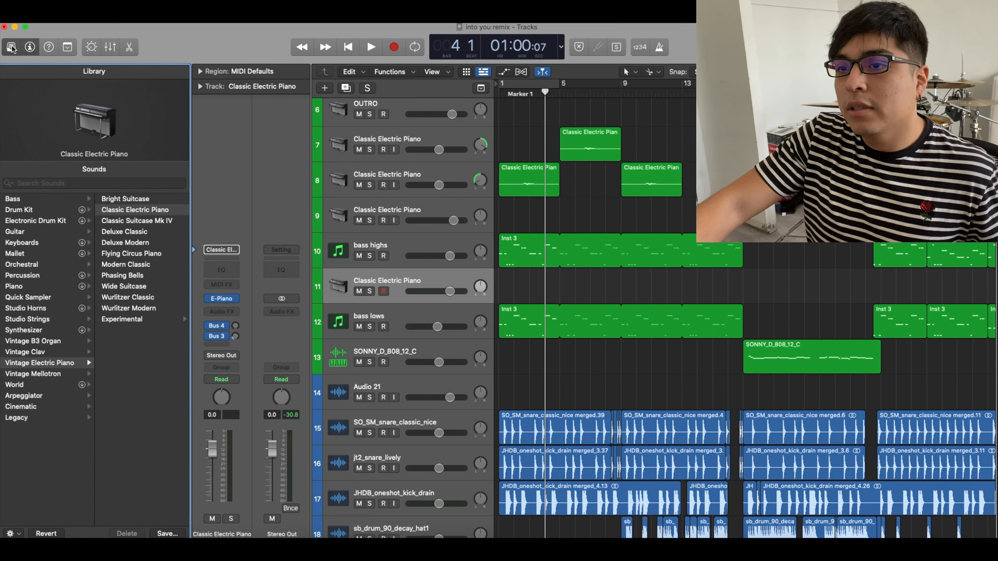
# - Hide the sound library, insert the Arpeggiator MIDI effect on the new Classic Electric Piano track, and set its rate to 1/64
pyautogui.click(12, 47)
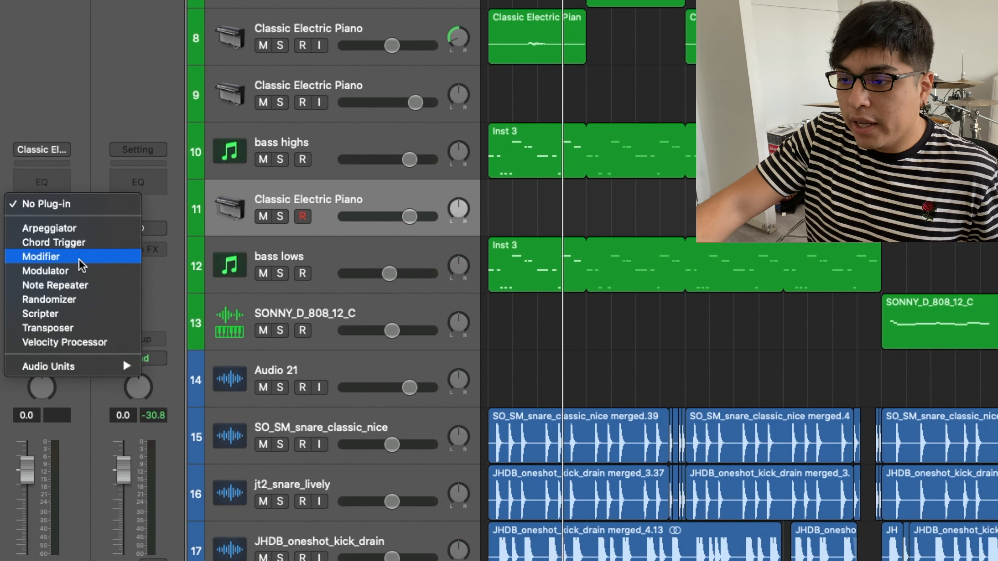
pyautogui.click(76, 235)
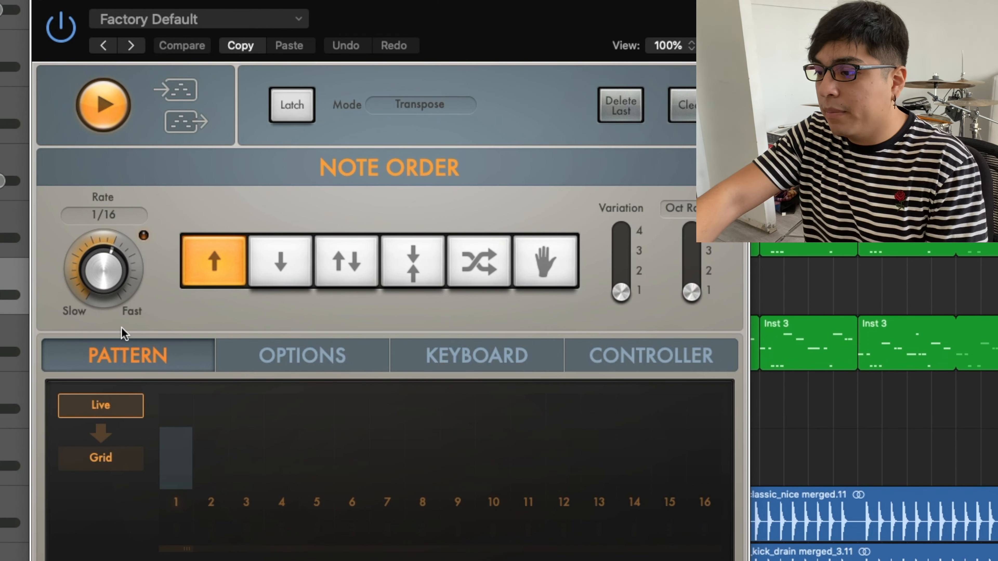
pyautogui.moveTo(112, 289); pyautogui.dragTo(121, 264)
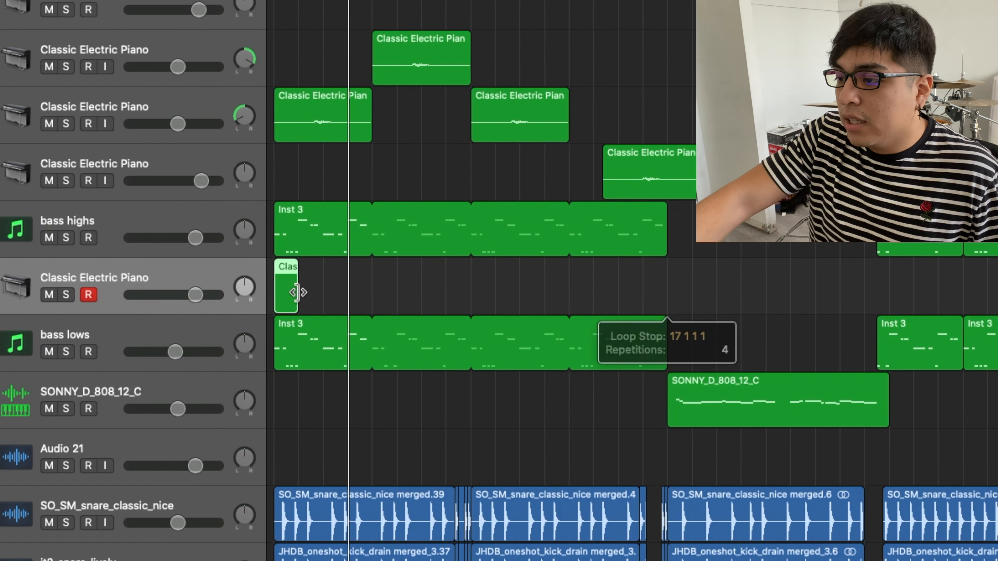
# - Lengthen the new track's region to bar 5, open its notes, and stack C major scale notes at bar 1 from C3 upwards
pyautogui.moveTo(296, 285); pyautogui.dragTo(370, 286)
pyautogui.doubleClick(336, 297)
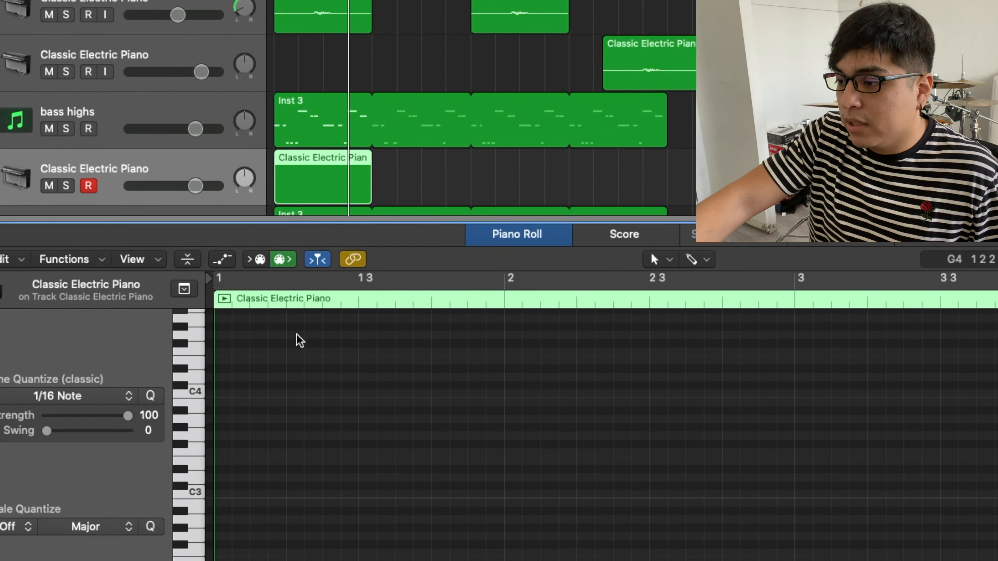
pyautogui.click(221, 471)
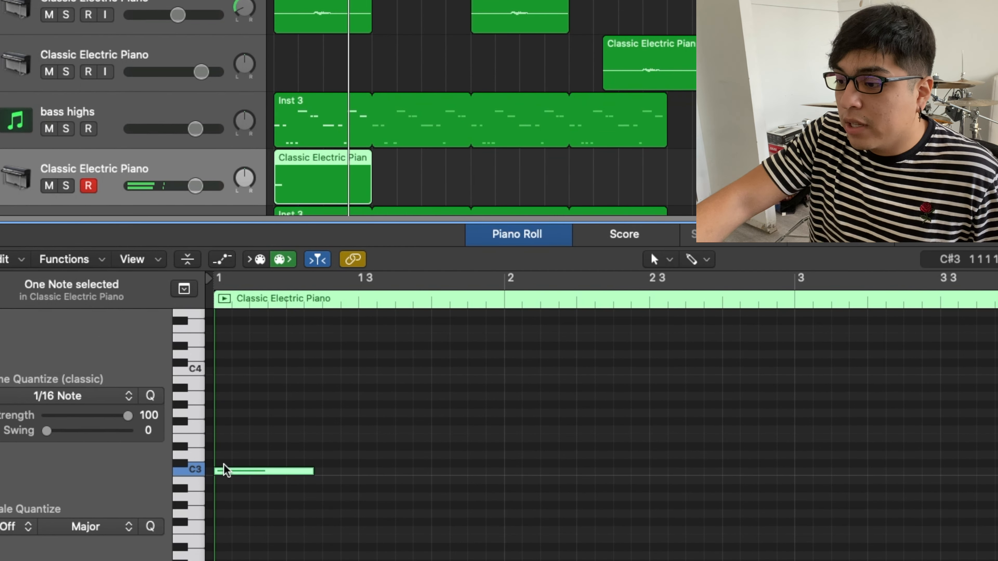
pyautogui.click(222, 456)
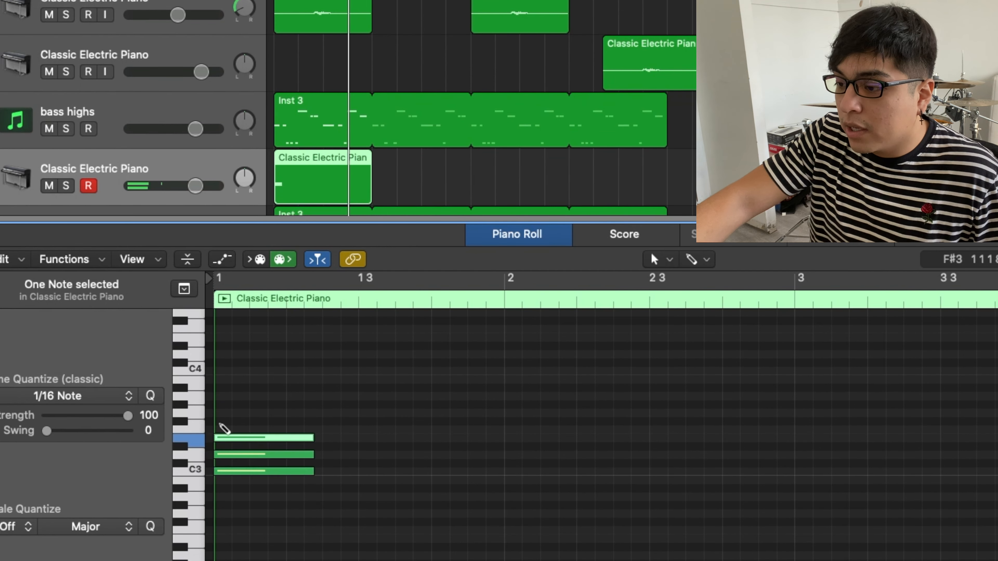
pyautogui.moveTo(231, 423); pyautogui.dragTo(230, 430)
pyautogui.click(221, 415)
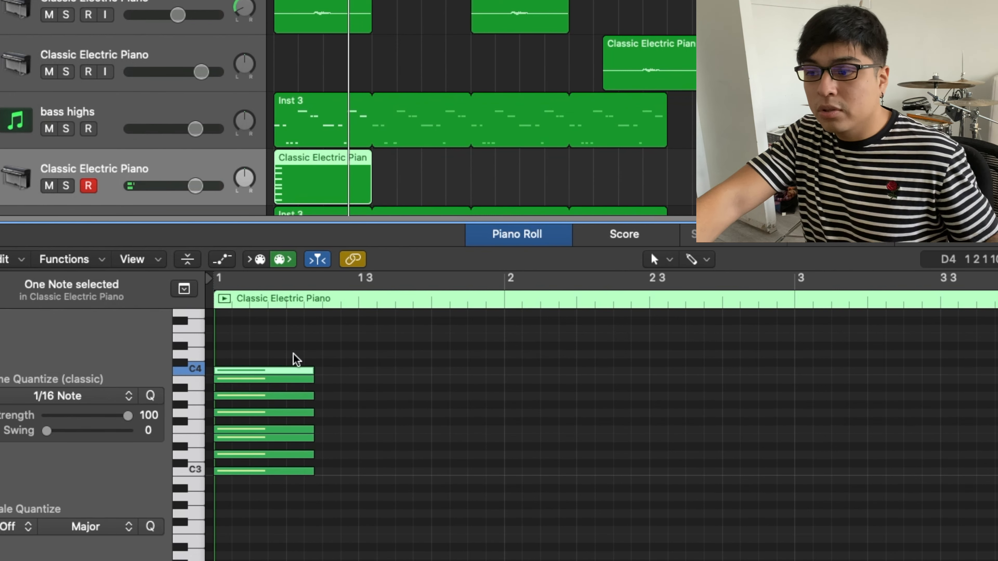
# - Remove the topmost C4 note and duplicate the seven stacked scale notes one octave higher, covering C4 to B4
pyautogui.scroll(-1, 295, 356)
pyautogui.scroll(2, 293, 354)
pyautogui.press('Delete')
pyautogui.moveTo(277, 365); pyautogui.dragTo(227, 434)
pyautogui.scroll(3, 240, 534)
pyautogui.scroll(4, 240, 459)
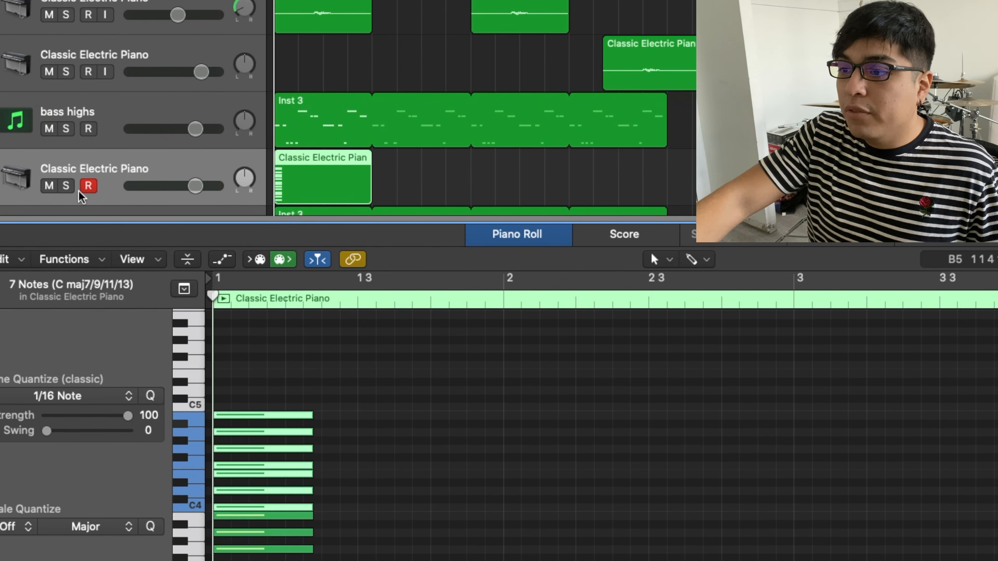
# - Solo the new track, listen to the arpeggiated scale notes from bar 1 with the Arpeggiator window closed, and unsolo the track
pyautogui.click(67, 186)
pyautogui.click(225, 295)
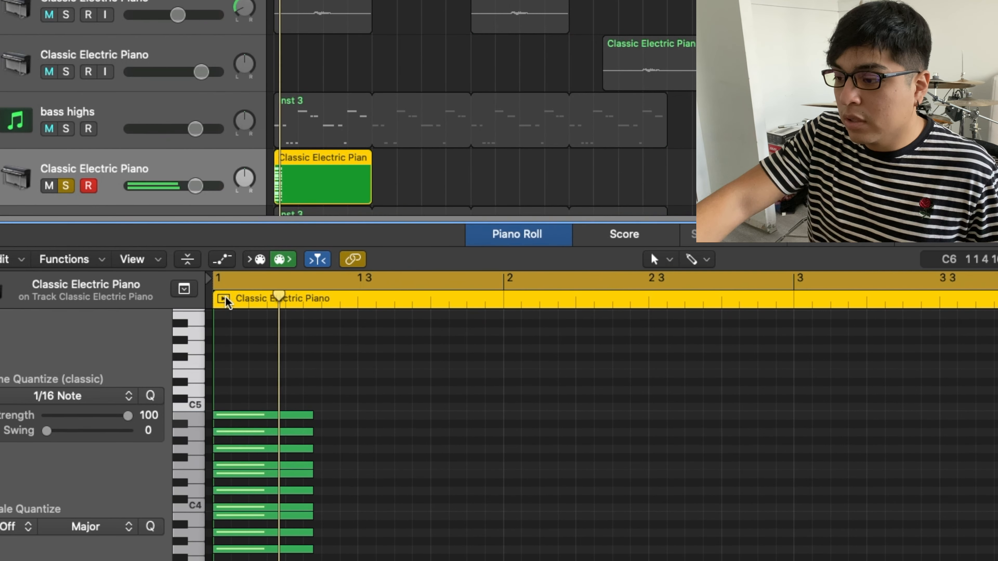
pyautogui.press('space')
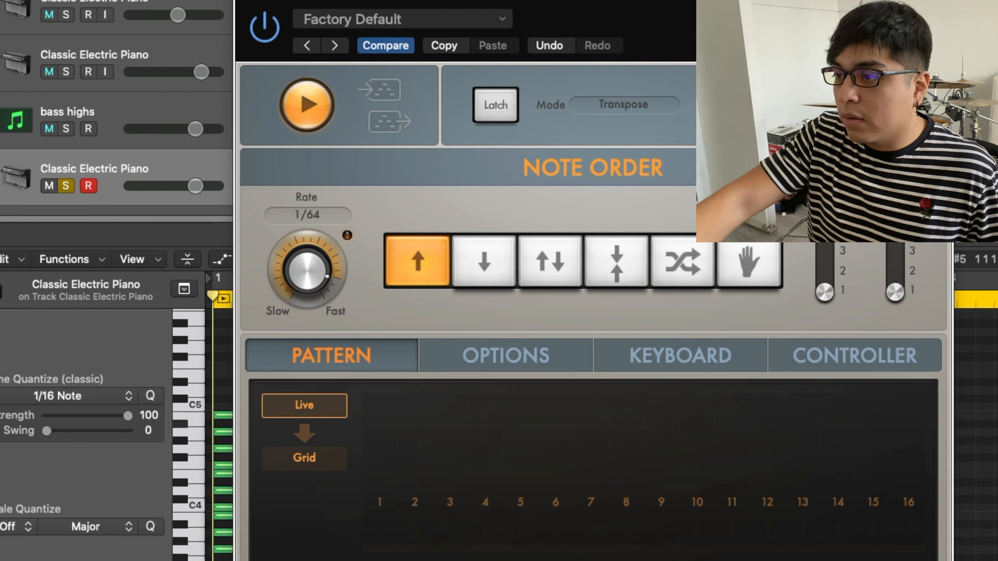
pyautogui.click(246, 1)
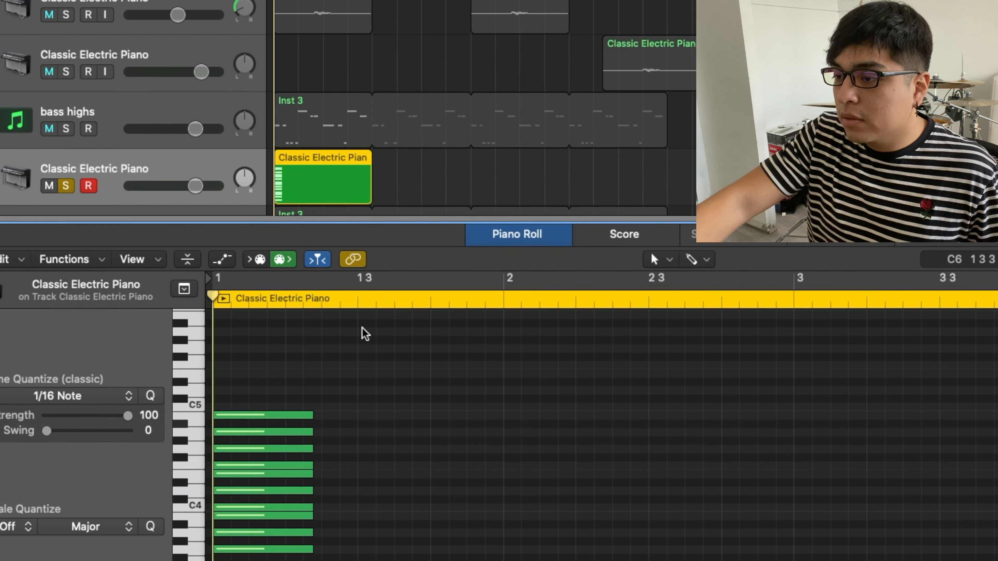
pyautogui.press('space')
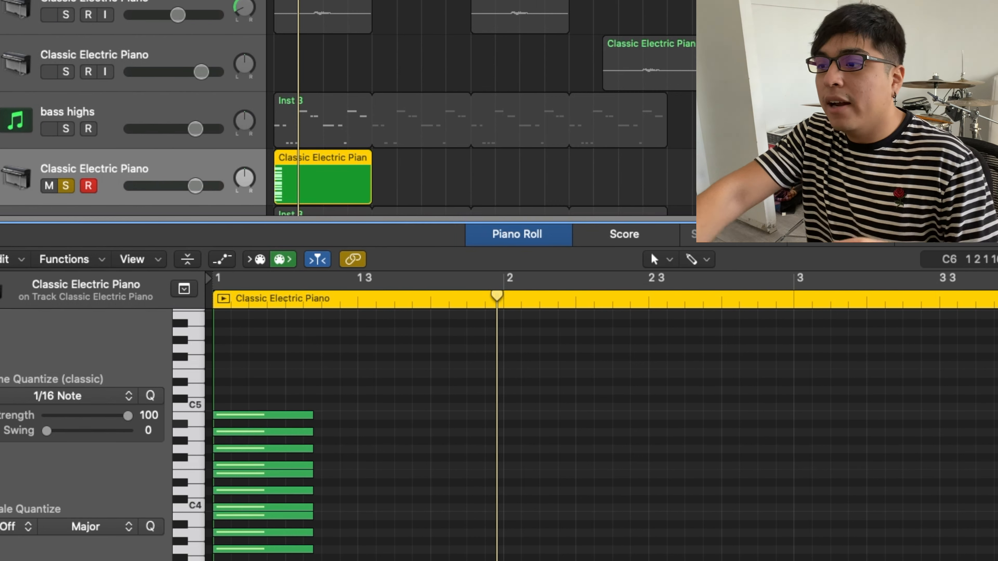
pyautogui.click(65, 186)
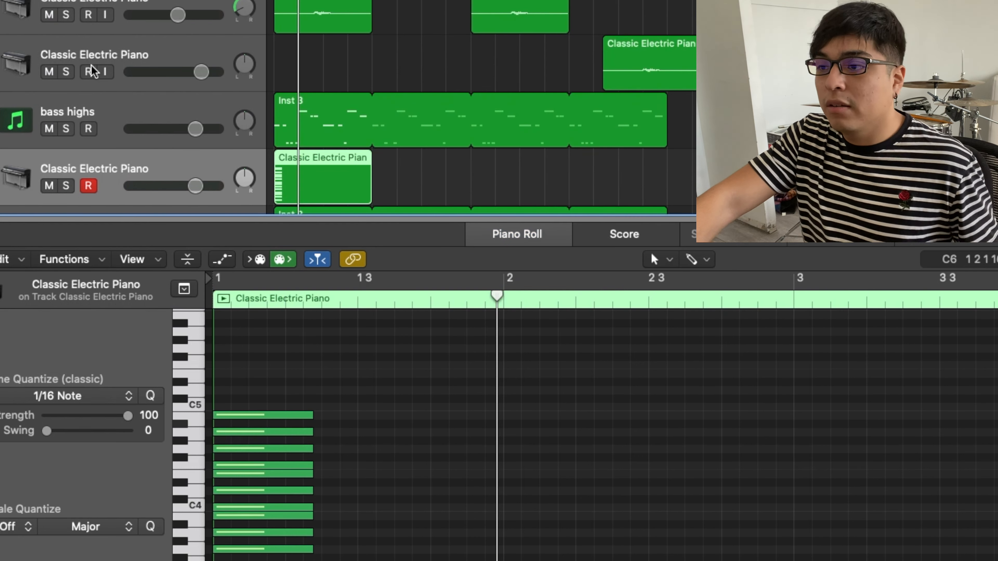
# - Solo the panned Classic Electric Piano track for listening, close the Piano Roll, and look over the piano and drum tracks
pyautogui.click(66, 15)
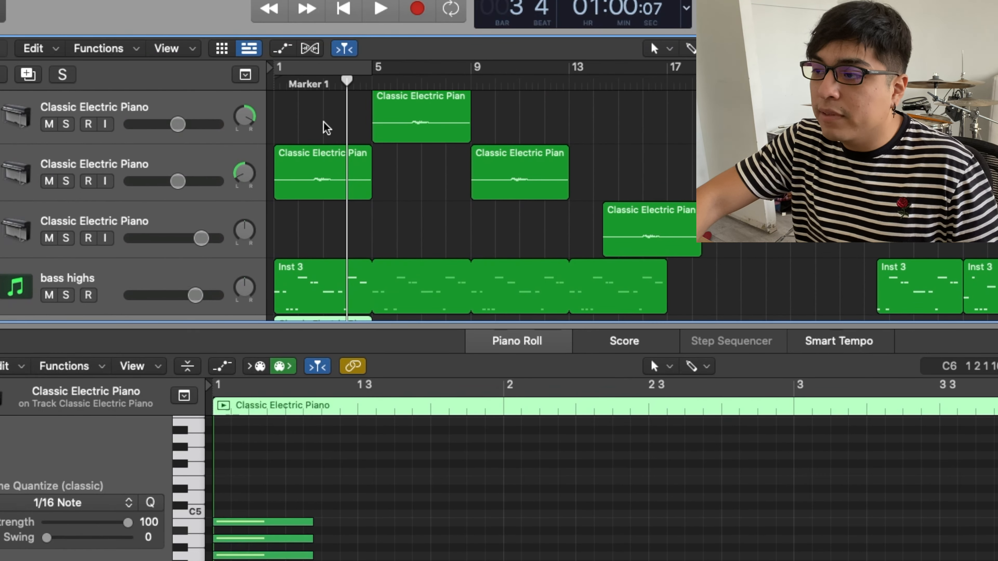
pyautogui.scroll(1, 430, 168)
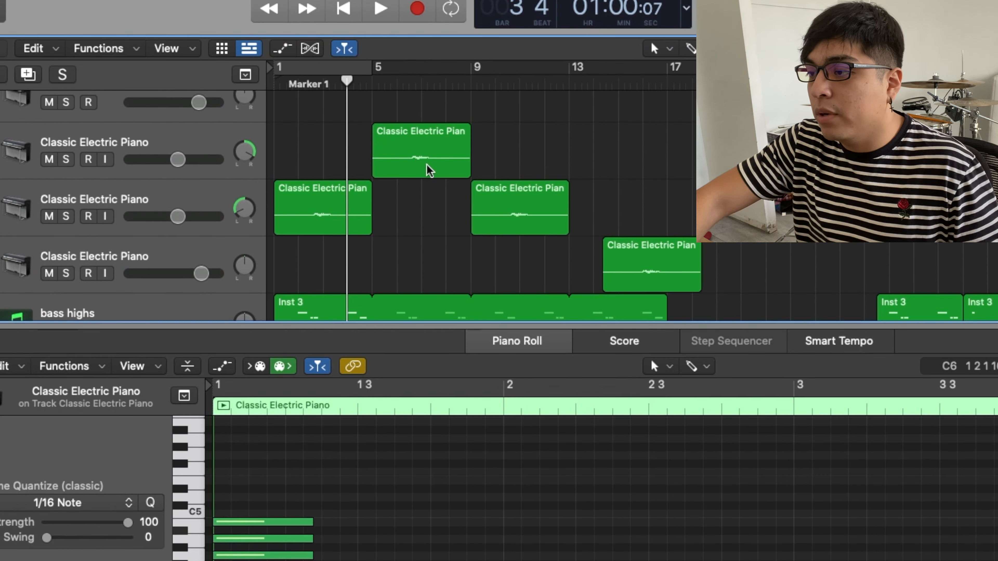
pyautogui.press('e')
pyautogui.scroll(-10, 313, 208)
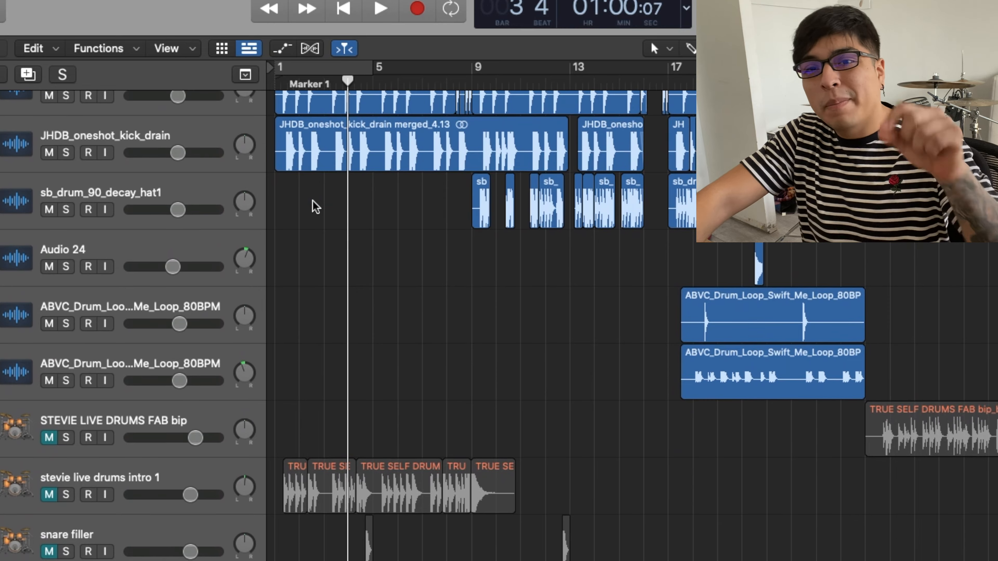
pyautogui.scroll(3, 317, 207)
pyautogui.scroll(3, 315, 207)
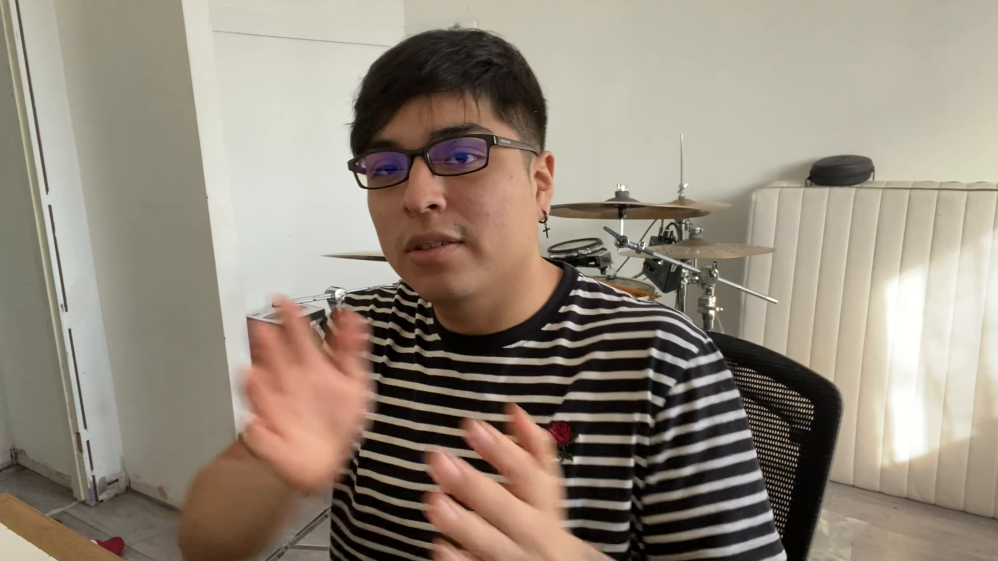
# - Solo the Classic Electric Piano track whose first region starts at bar 8 and play it past bar 9
pyautogui.press('space')
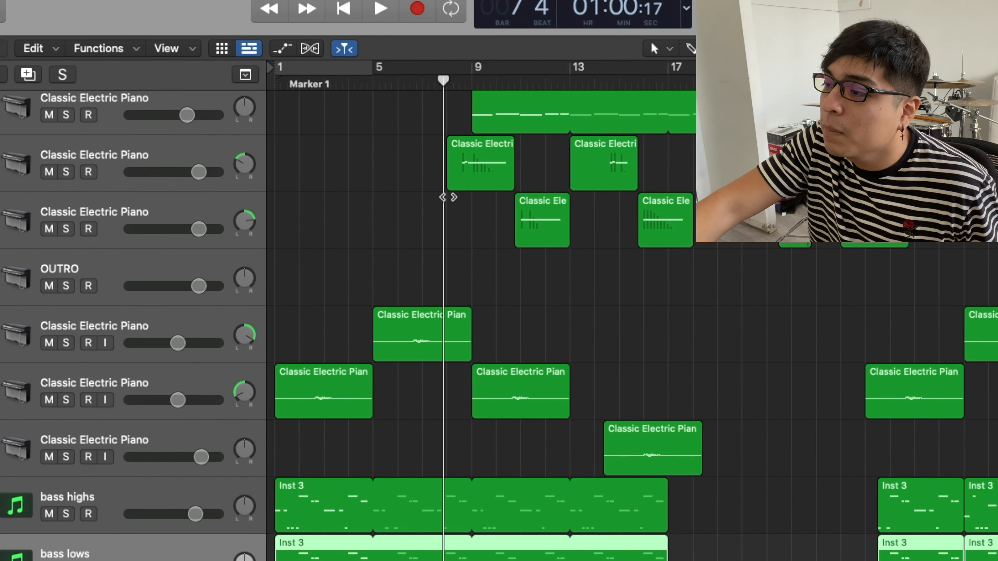
pyautogui.scroll(5, 456, 212)
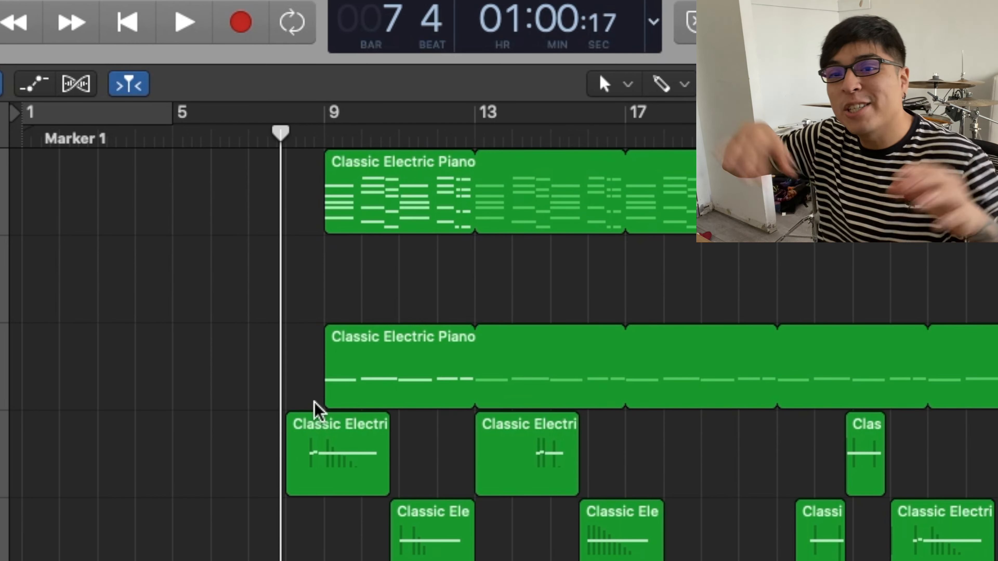
pyautogui.hotkey('ctrl', 's')
pyautogui.press('space')
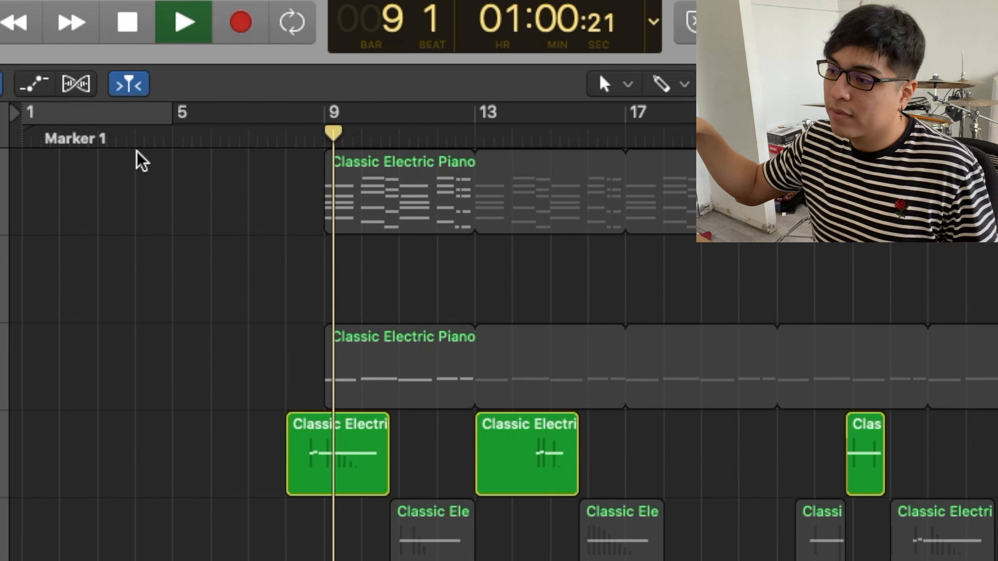
pyautogui.press('space')
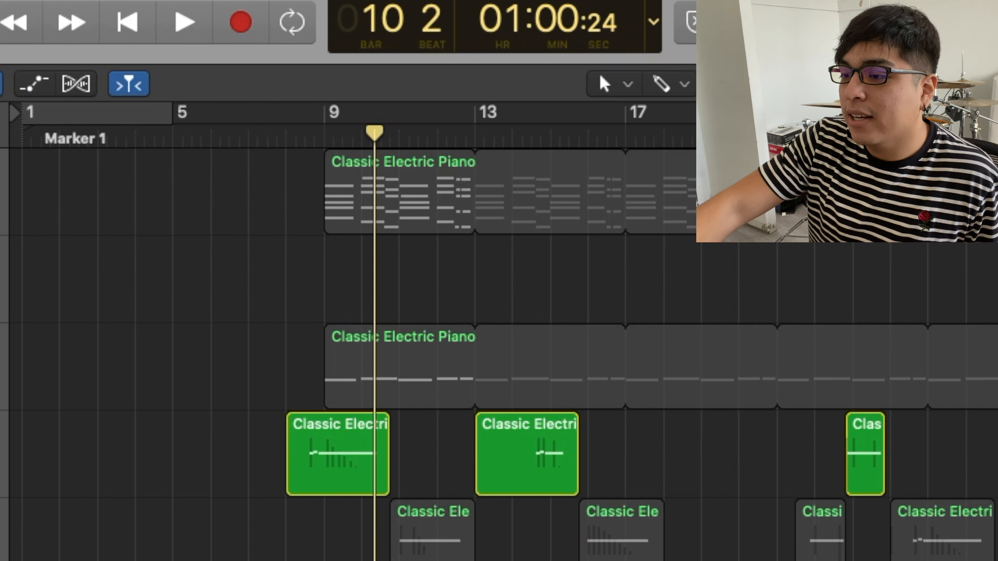
# - Switch the solo to the uppermost Classic Electric Piano chord track and play it from bar 9
pyautogui.hotkey('ctrl', 's')
pyautogui.hotkey('ctrl', 's')
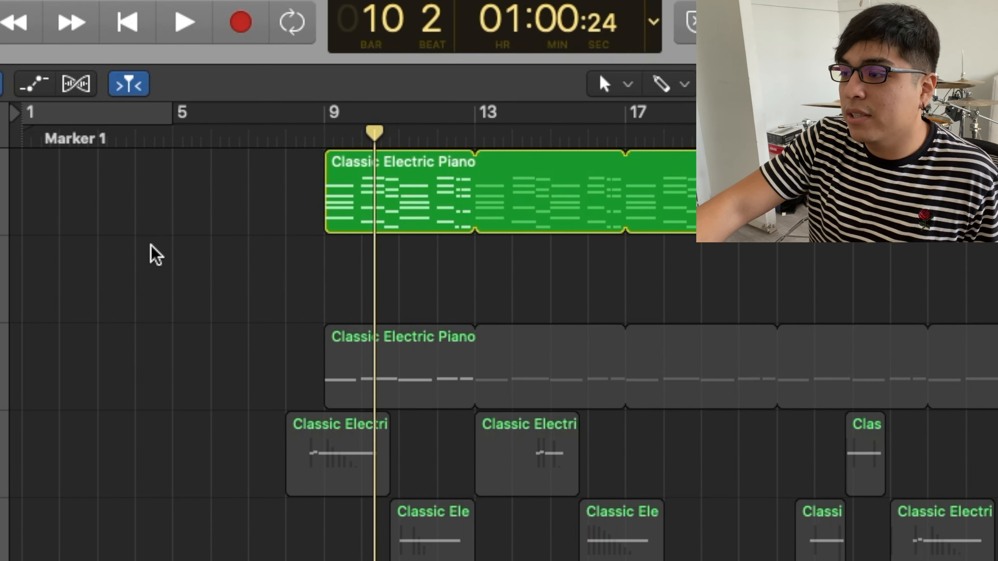
pyautogui.click(316, 142)
pyautogui.press('space')
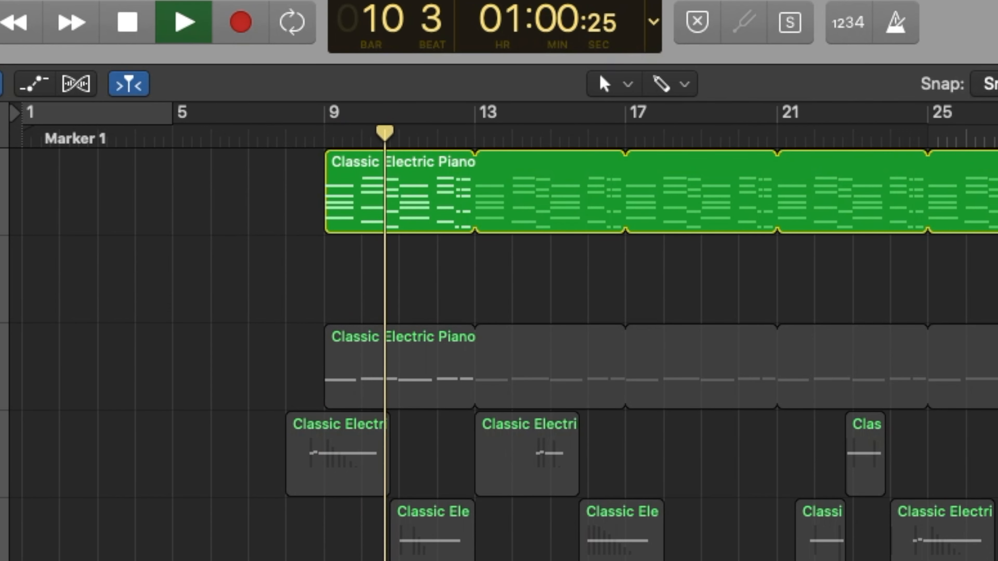
pyautogui.press('space')
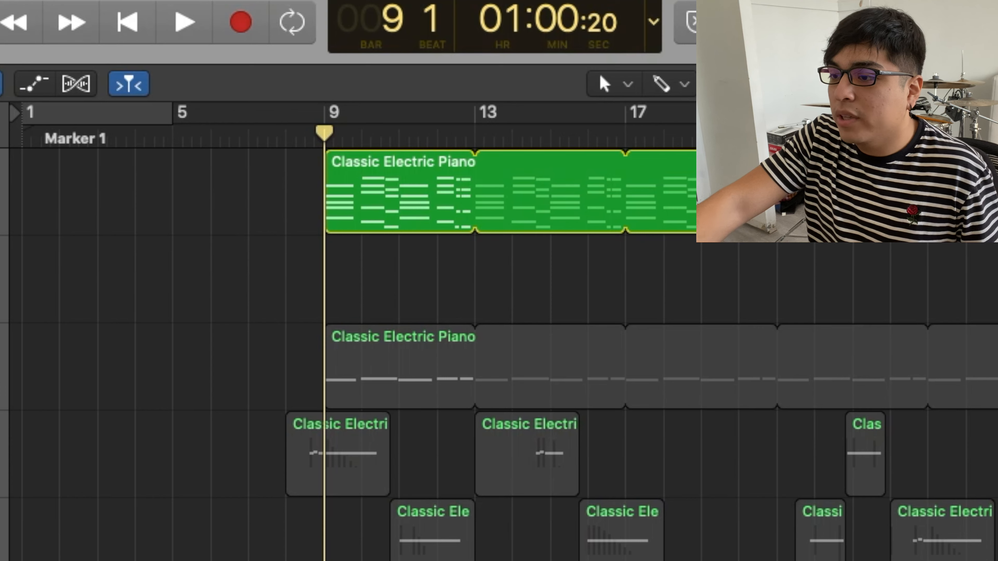
# - Add the single-note Classic Electric Piano track below the chords to the solo and play both from bar 9
pyautogui.click(4, 367)
pyautogui.press('space')
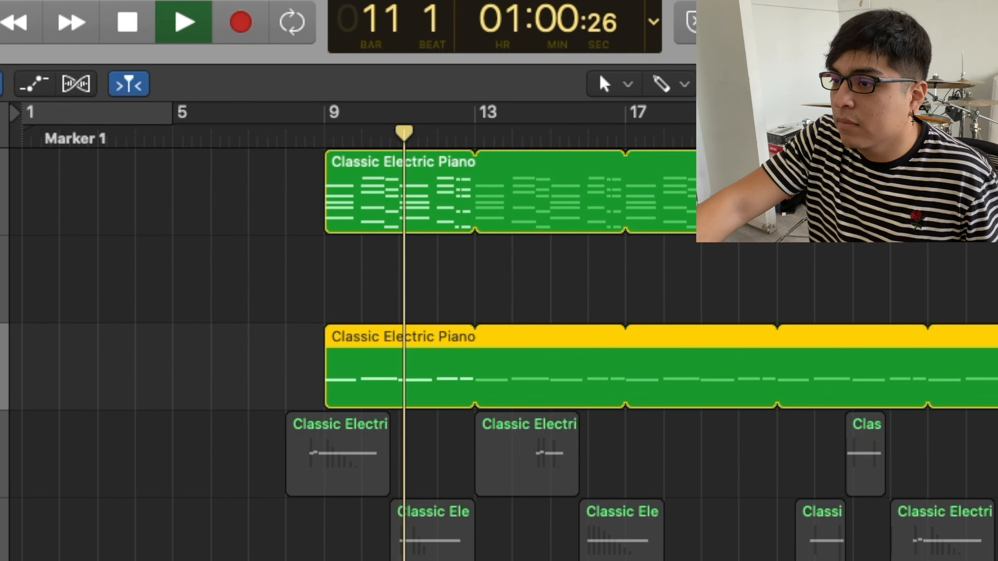
pyautogui.press('space')
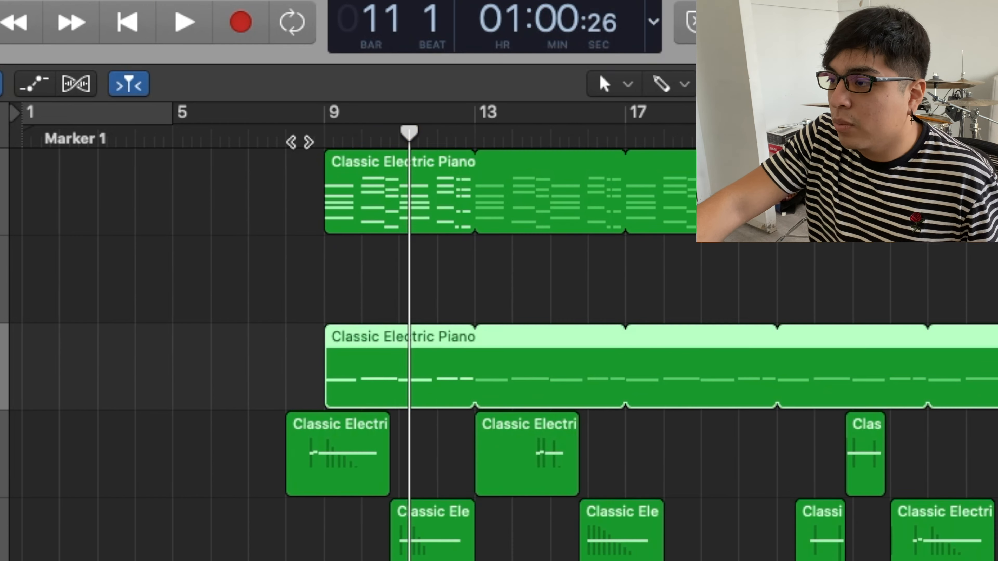
# - Play all tracks together from about bar 8 and select the lower Classic Electric Piano run track
pyautogui.click(295, 143)
pyautogui.press('space')
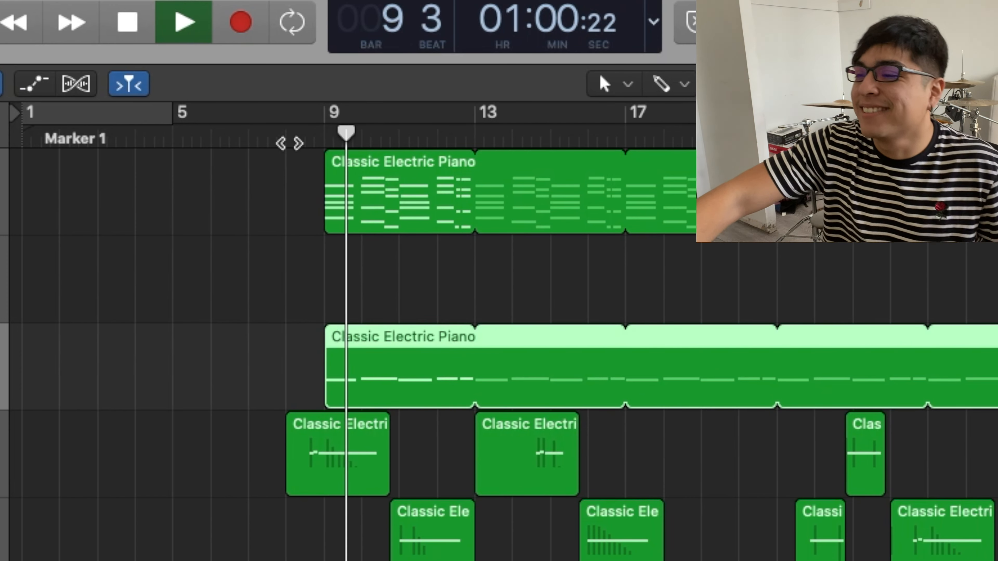
pyautogui.press('space')
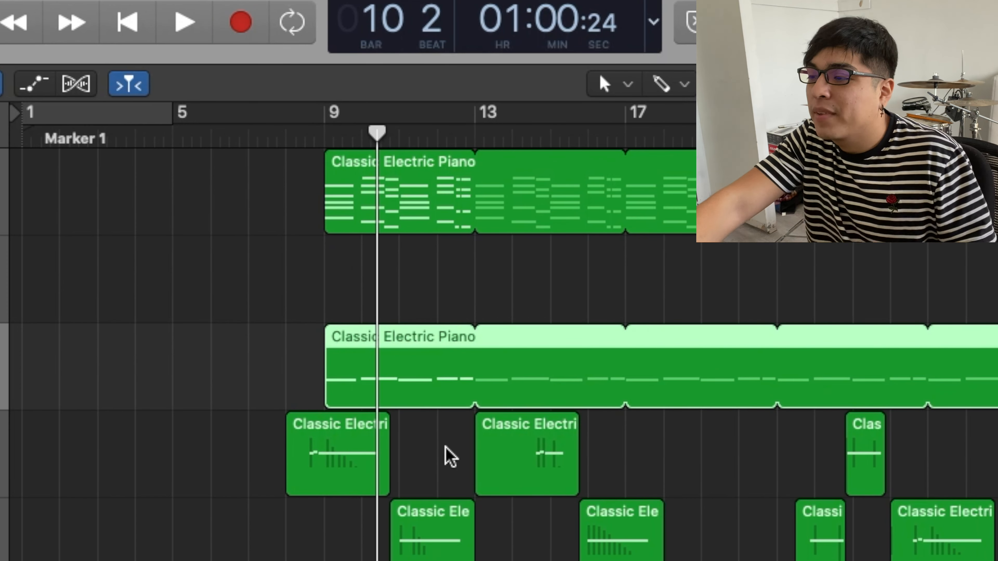
pyautogui.press('Down')
pyautogui.press('Down')
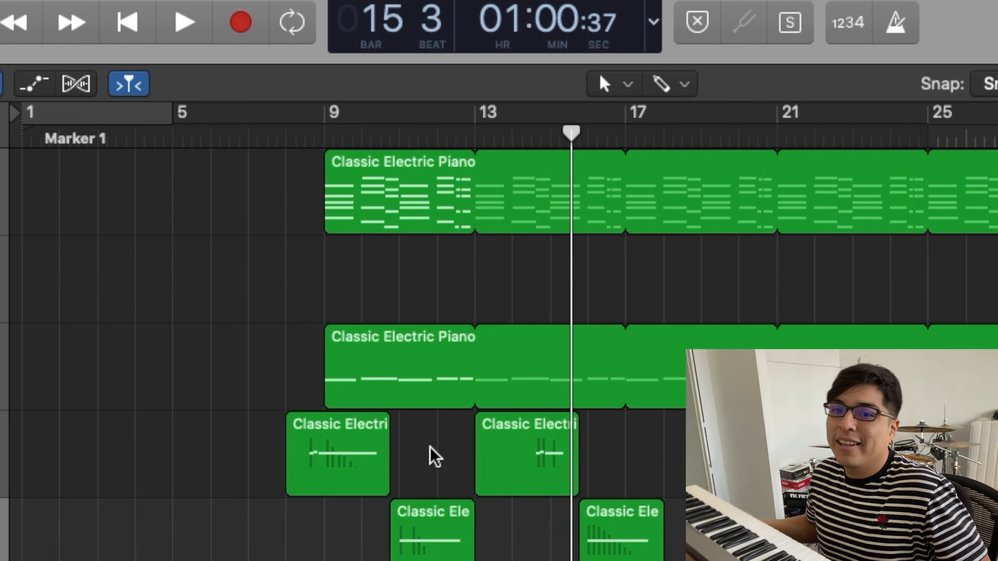
# - Examine the bass, SONNY_D_808_12_C, snare, kick, hi-hat and drum loop tracks around bar 17
pyautogui.scroll(-5, 436, 456)
pyautogui.hscroll(4, 435, 456)
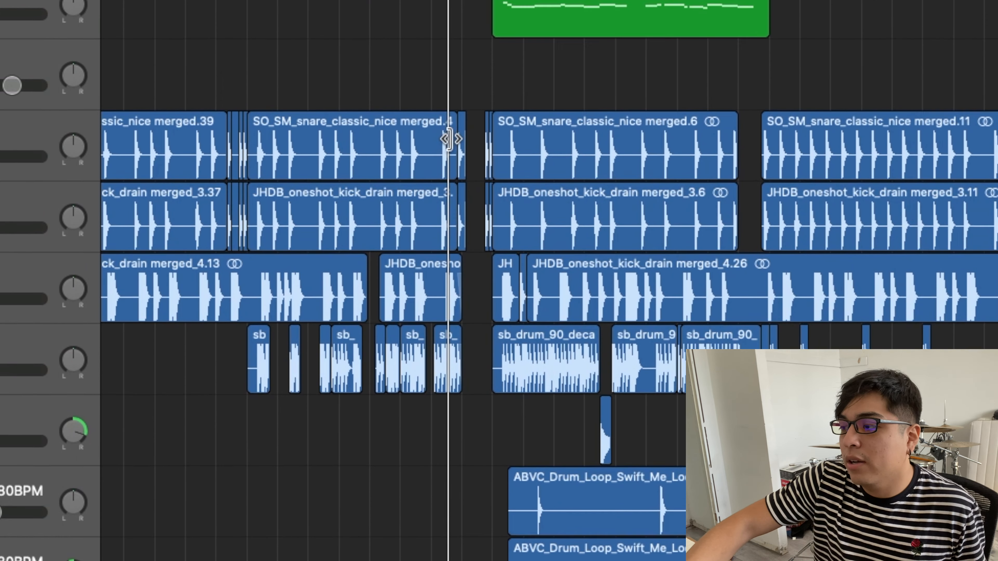
pyautogui.scroll(5, 457, 139)
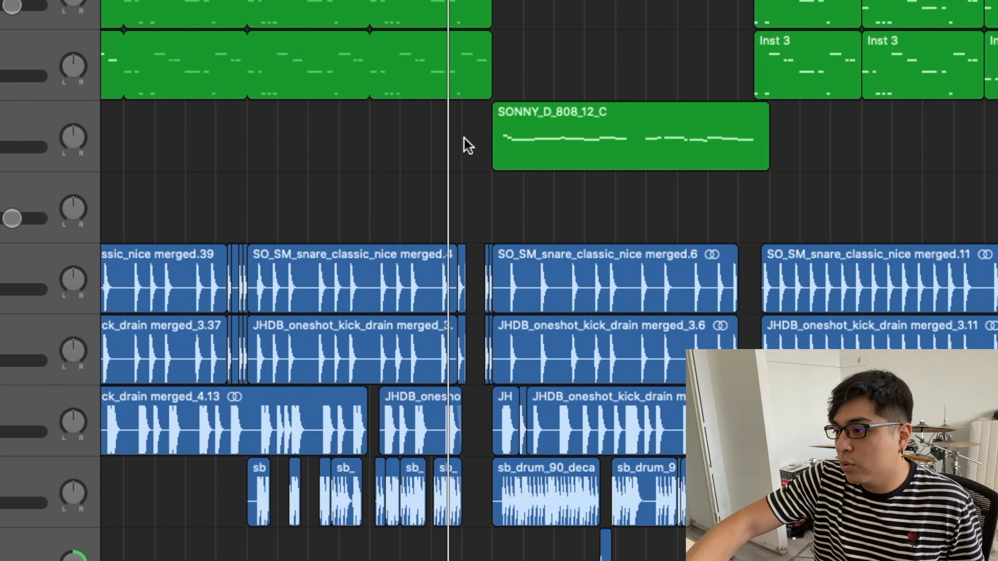
pyautogui.scroll(3, 520, 262)
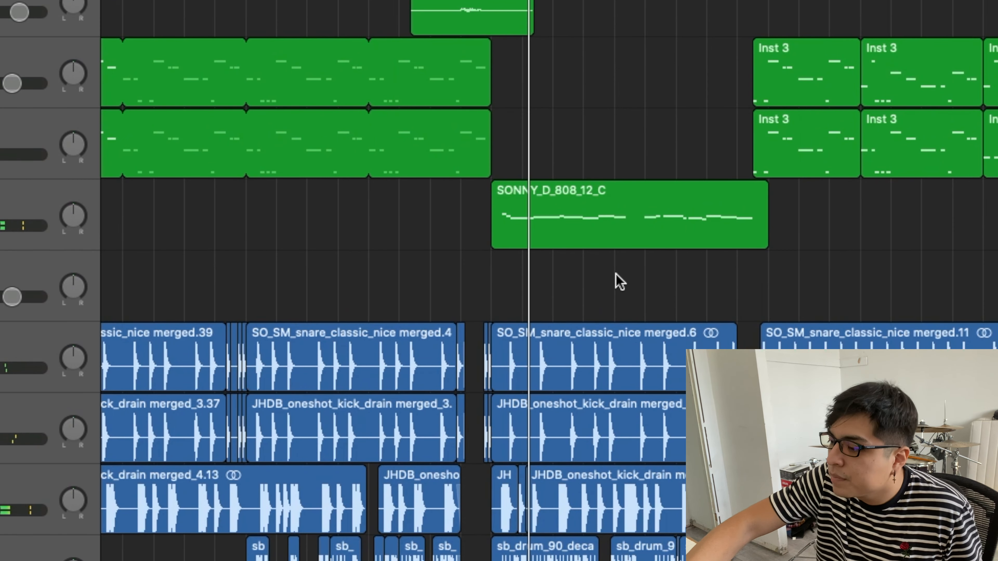
pyautogui.scroll(-6, 616, 277)
pyautogui.scroll(-5, 615, 277)
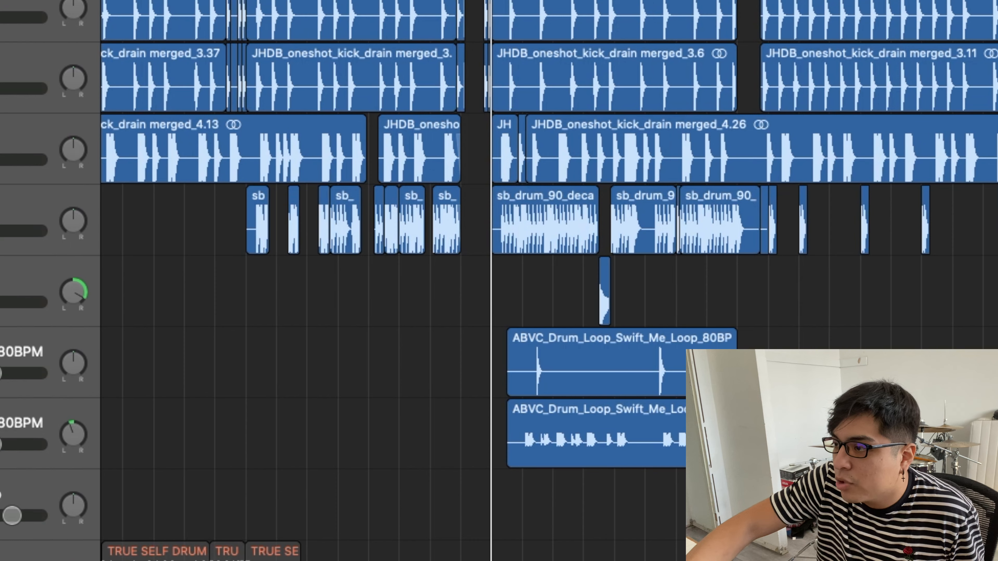
# - Box-select the snare, kick and decay-hat regions in the section starting at bar 17 to review them together
pyautogui.moveTo(394, 1); pyautogui.dragTo(395, 265)
pyautogui.moveTo(660, 190); pyautogui.dragTo(753, 239)
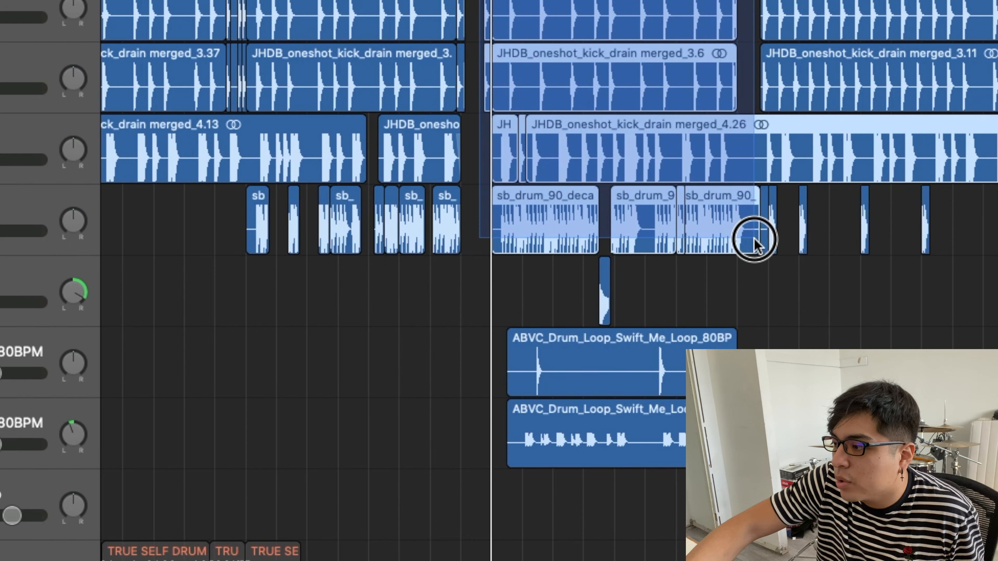
pyautogui.hscroll(3, 328, 296)
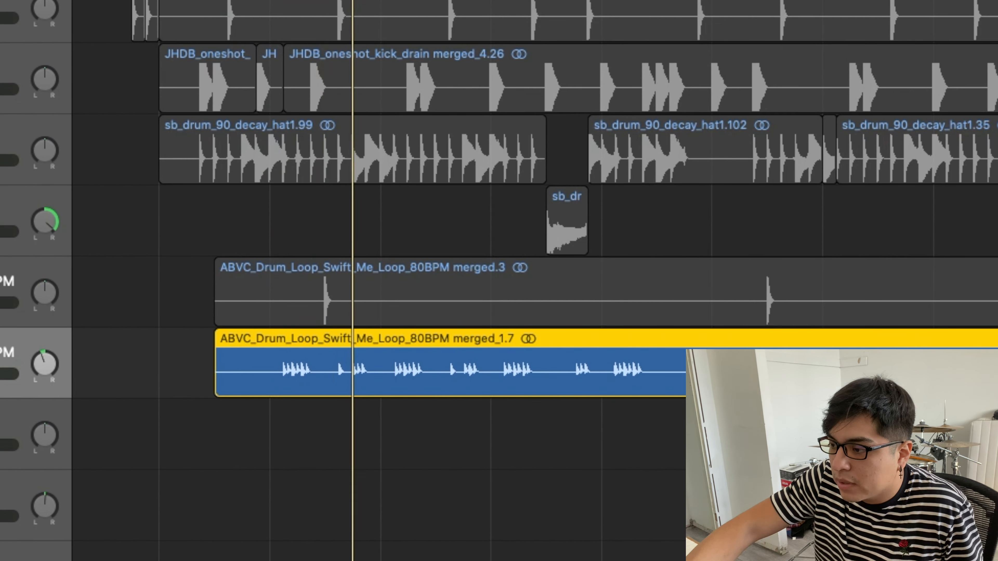
# - Add the upper ABVC_Drum_Loop track to the solo, play both loop tracks, and clear all solos
pyautogui.click(1, 303)
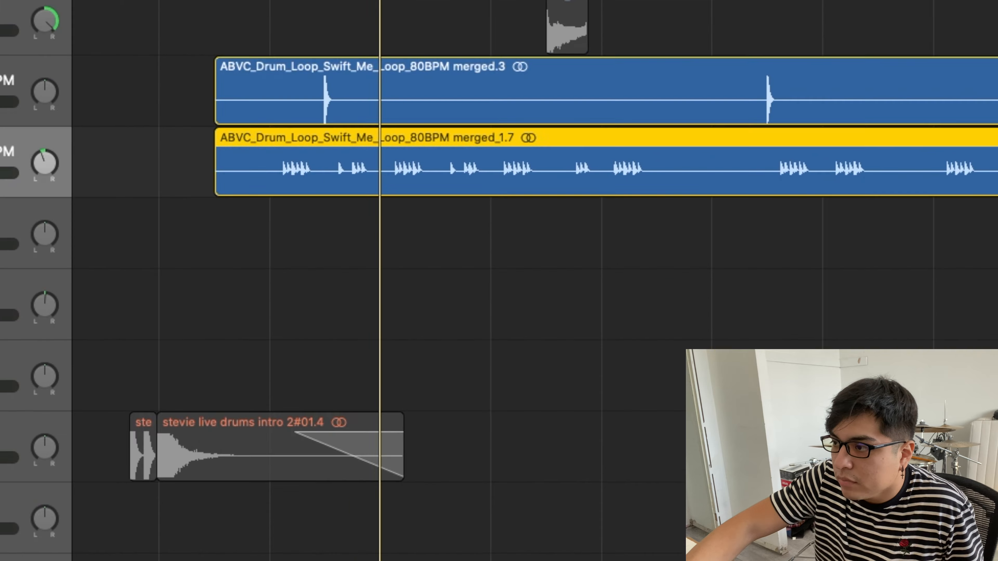
pyautogui.keyDown('alt'); pyautogui.click(1, 173); pyautogui.keyUp('alt')
pyautogui.scroll(1, 207, 79)
pyautogui.scroll(8, 254, 96)
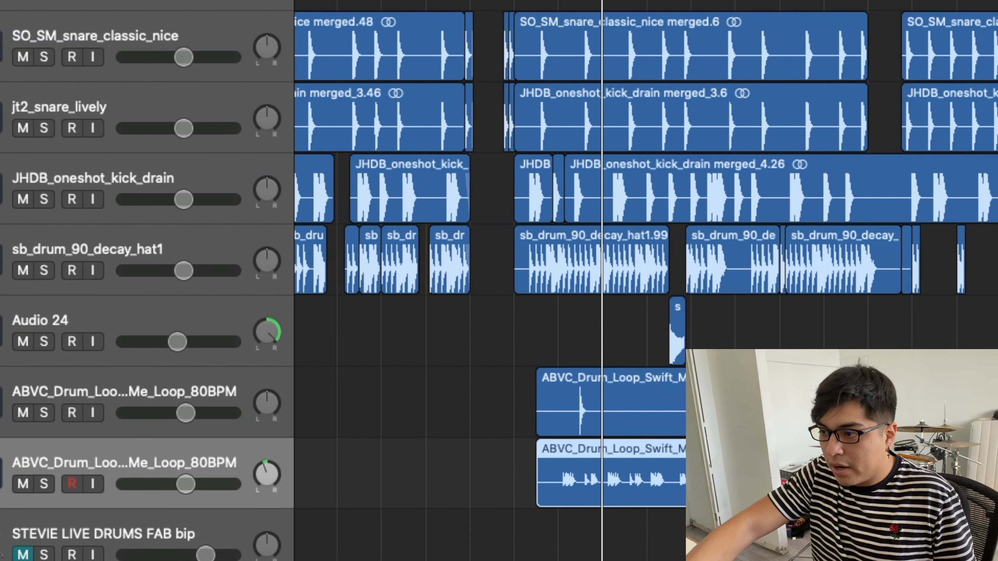
# - Solo the SONNY_D_808_12_C bass track and play its first region from about bar 17
pyautogui.press('super+Left')
pyautogui.hscroll(1, 645, 281)
pyautogui.press(',')
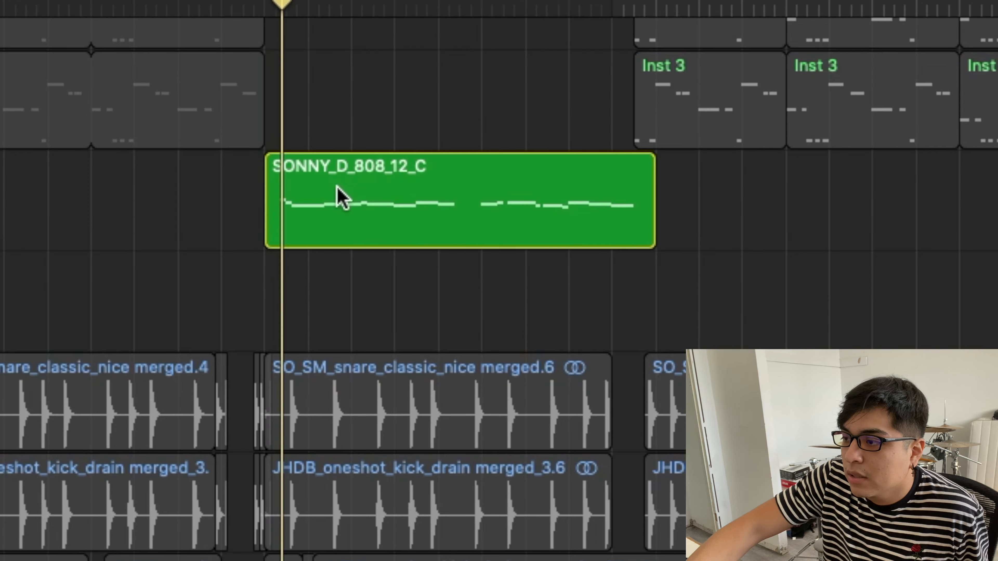
pyautogui.doubleClick(338, 187)
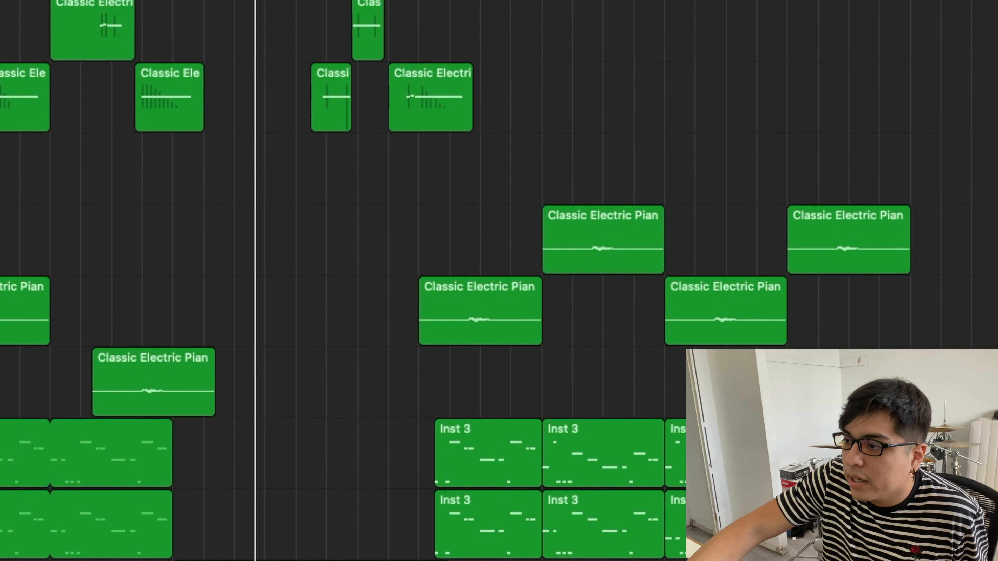
# - Examine how the snare, kick, hi-hat and ABVC_Drum_Loop regions line up beneath the first SONNY_D_808_12_C region
pyautogui.scroll(-12, 355, 74)
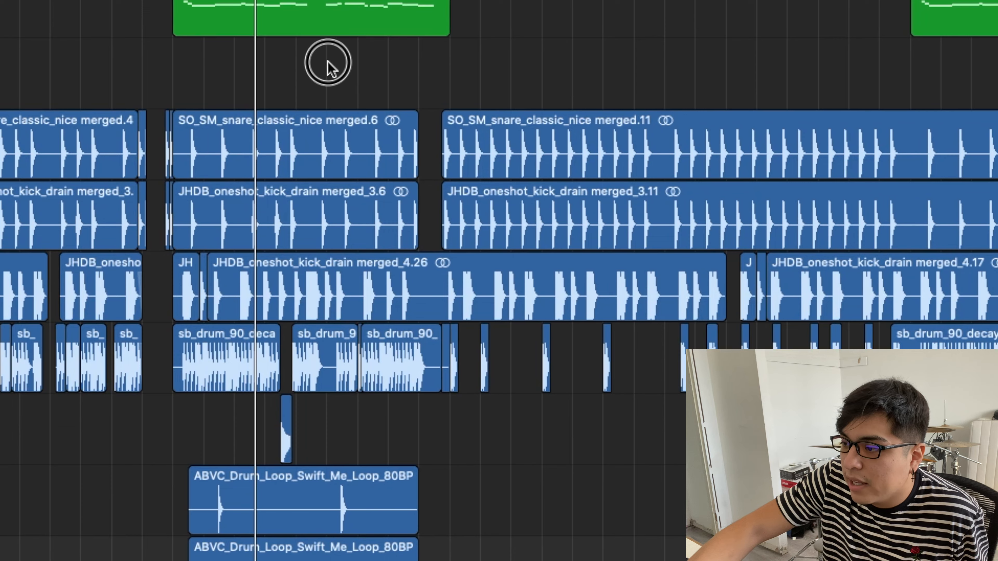
pyautogui.scroll(-3, 314, 2)
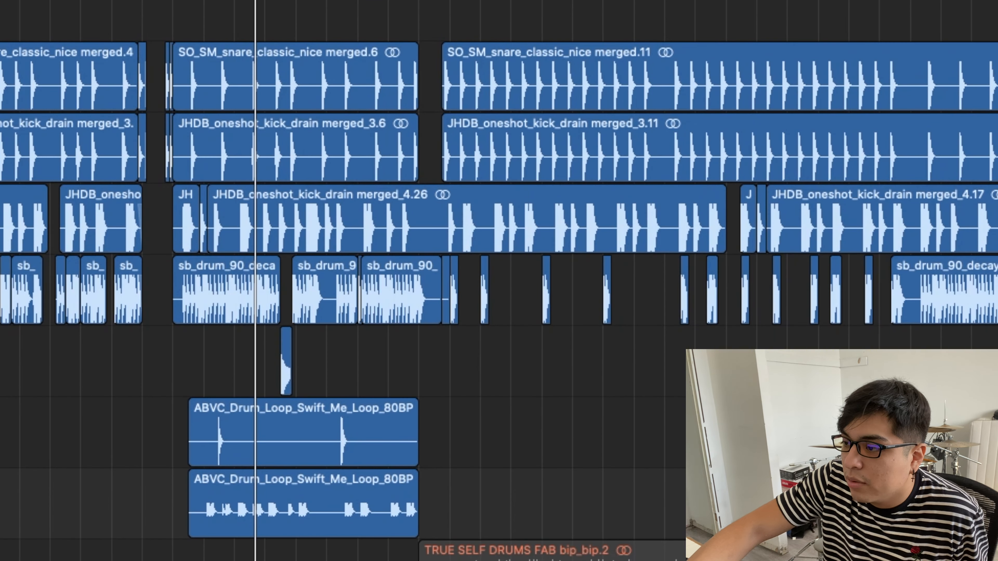
pyautogui.moveTo(200, 22); pyautogui.dragTo(417, 236)
pyautogui.hscroll(-3, 359, 249)
pyautogui.scroll(-5, 359, 249)
pyautogui.moveTo(541, 289); pyautogui.dragTo(388, 392)
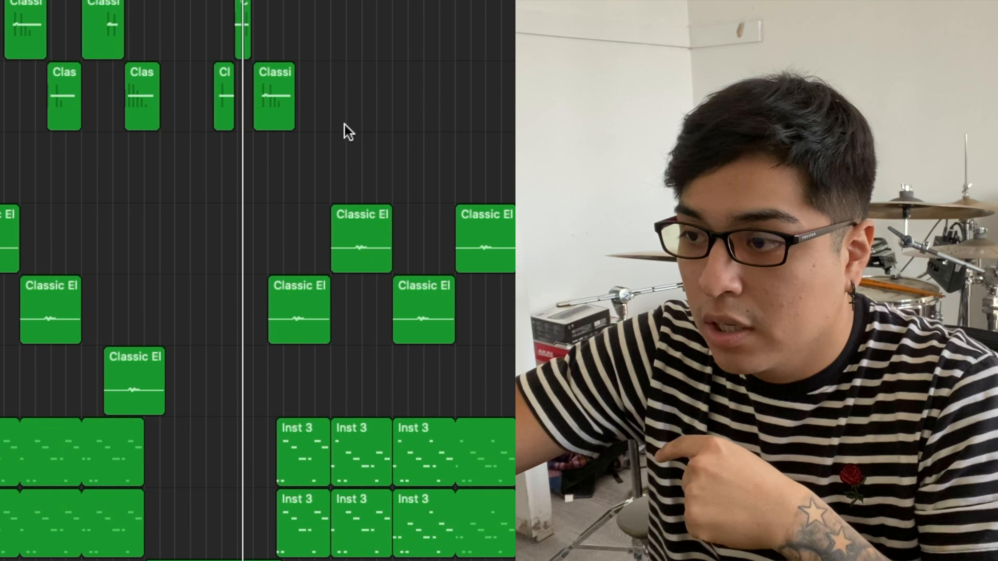
# - Examine the Classic Electric Piano chord and run regions from bar 9 and play the full arrangement with bass and drums
pyautogui.moveTo(343, 37); pyautogui.dragTo(33, 88)
pyautogui.click(455, 109)
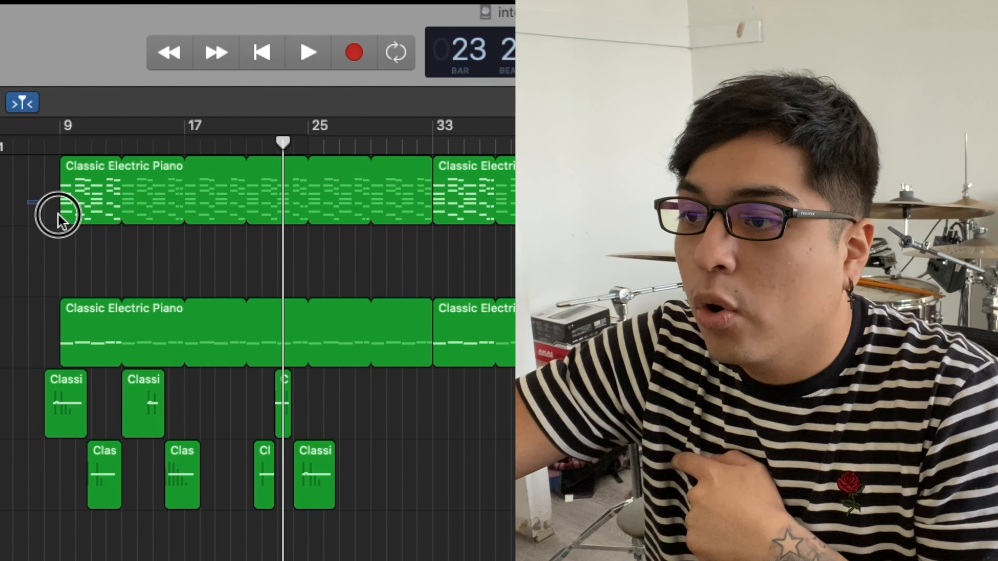
pyautogui.moveTo(58, 214); pyautogui.dragTo(275, 339)
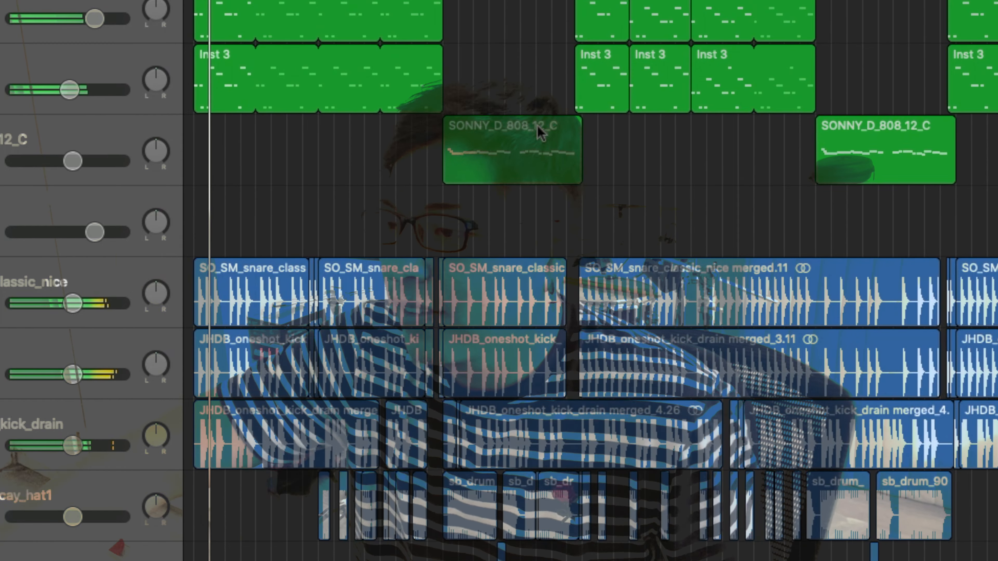
pyautogui.scroll(-3, 509, 147)
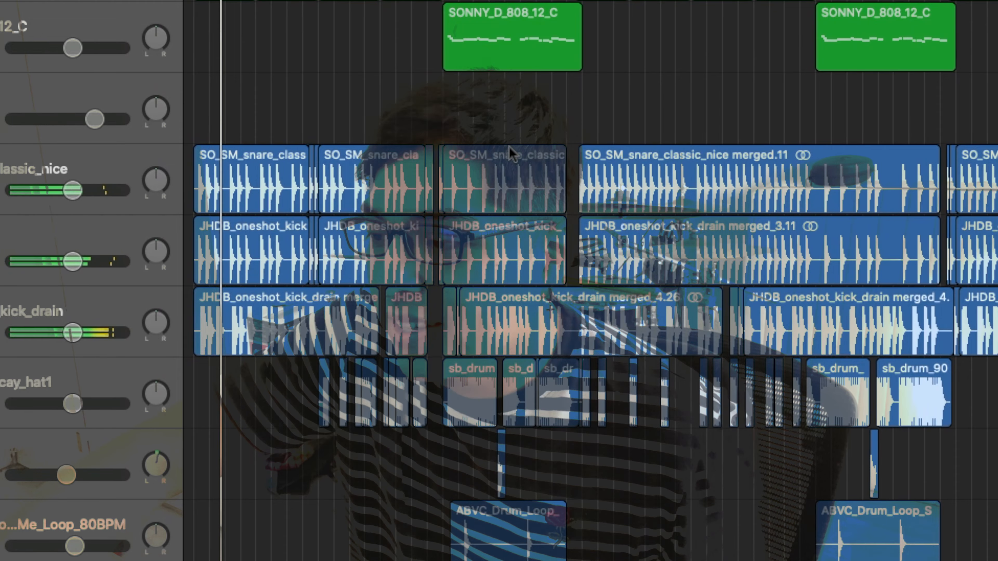